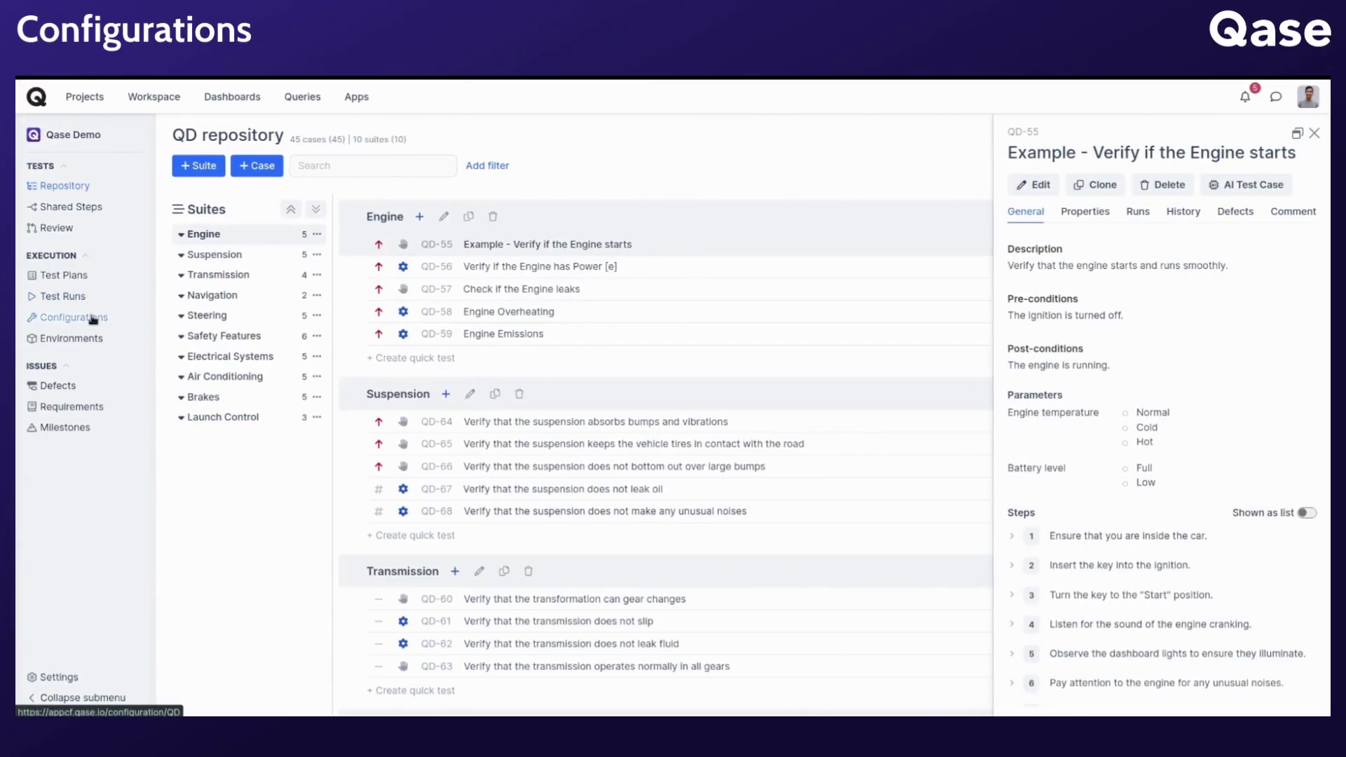
Open the Qase Demo project's Configurations page to review its configuration groups.
left_click(93, 319)
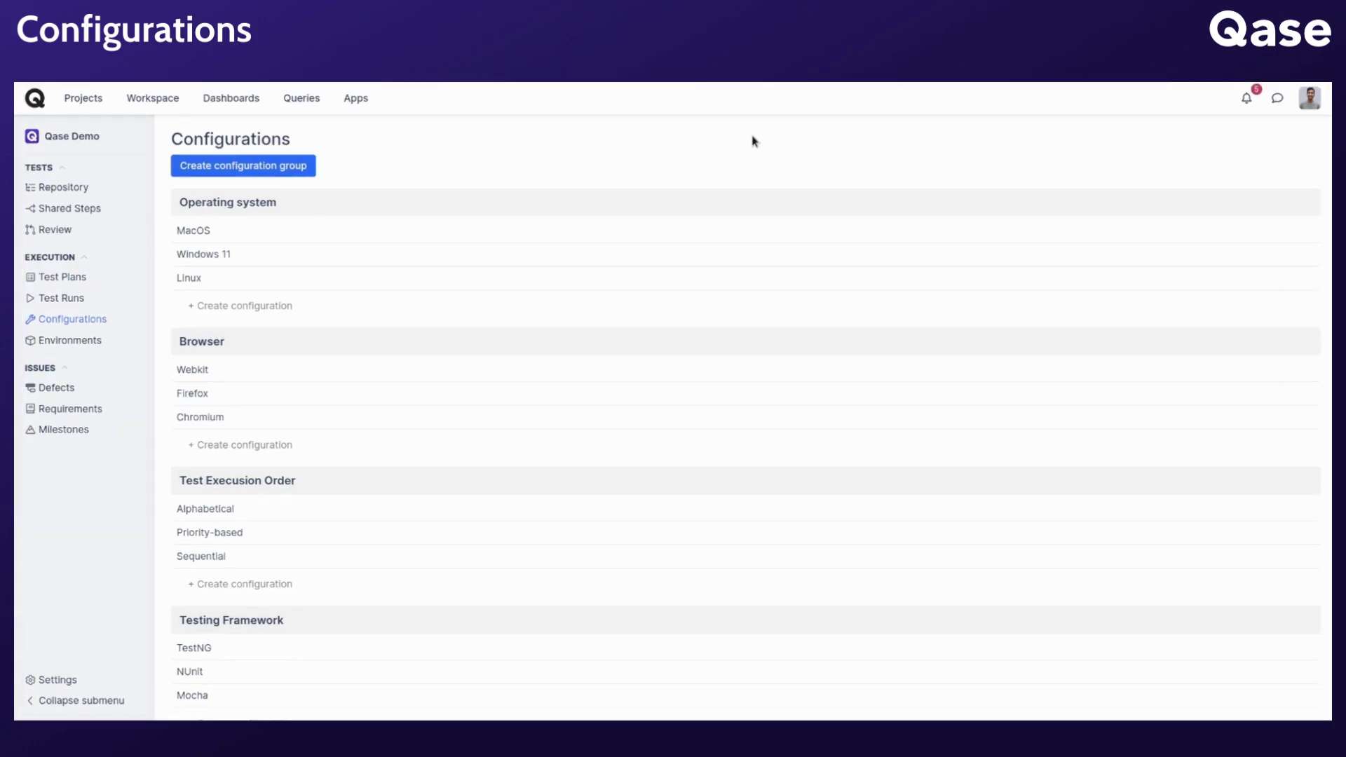
Start a new test run with Windows 11, Chromium and Regression criterion, then reopen Configurations.
left_click(55, 298)
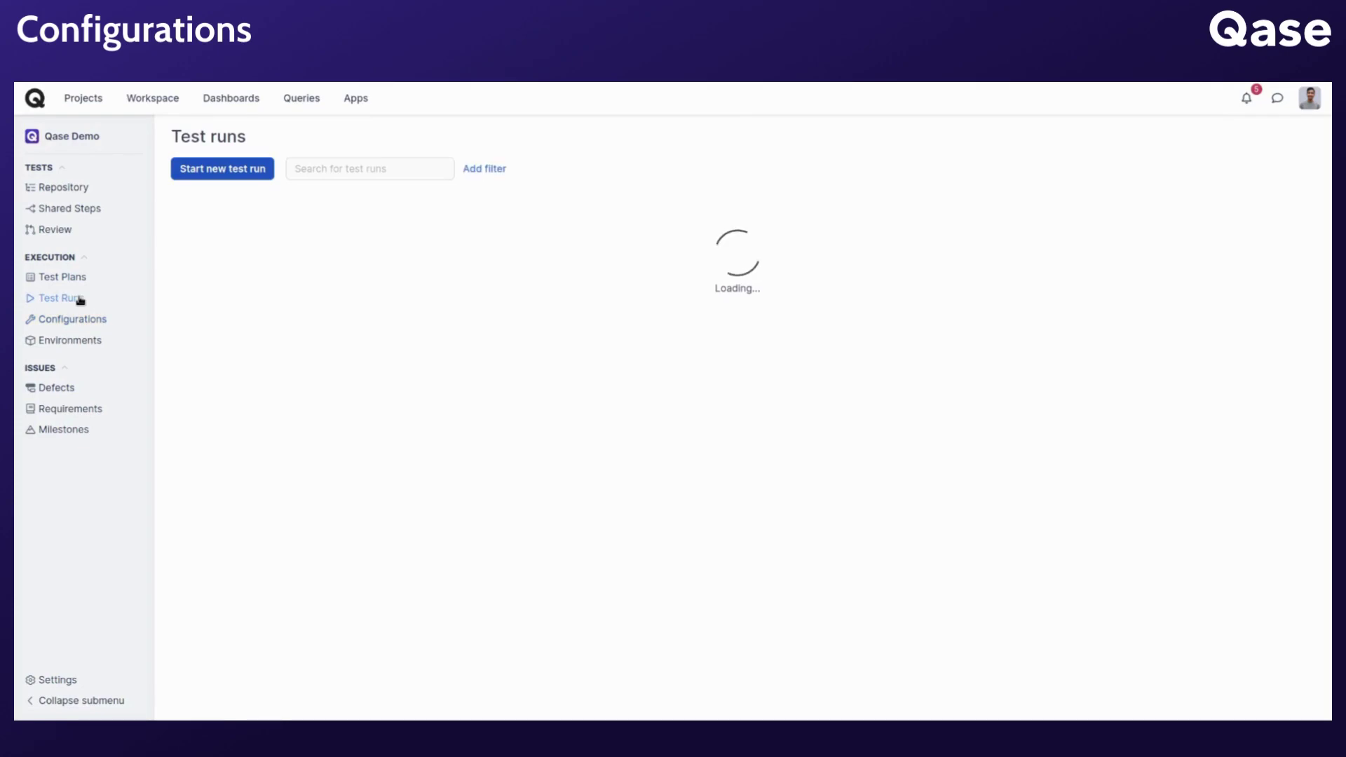
left_click(218, 173)
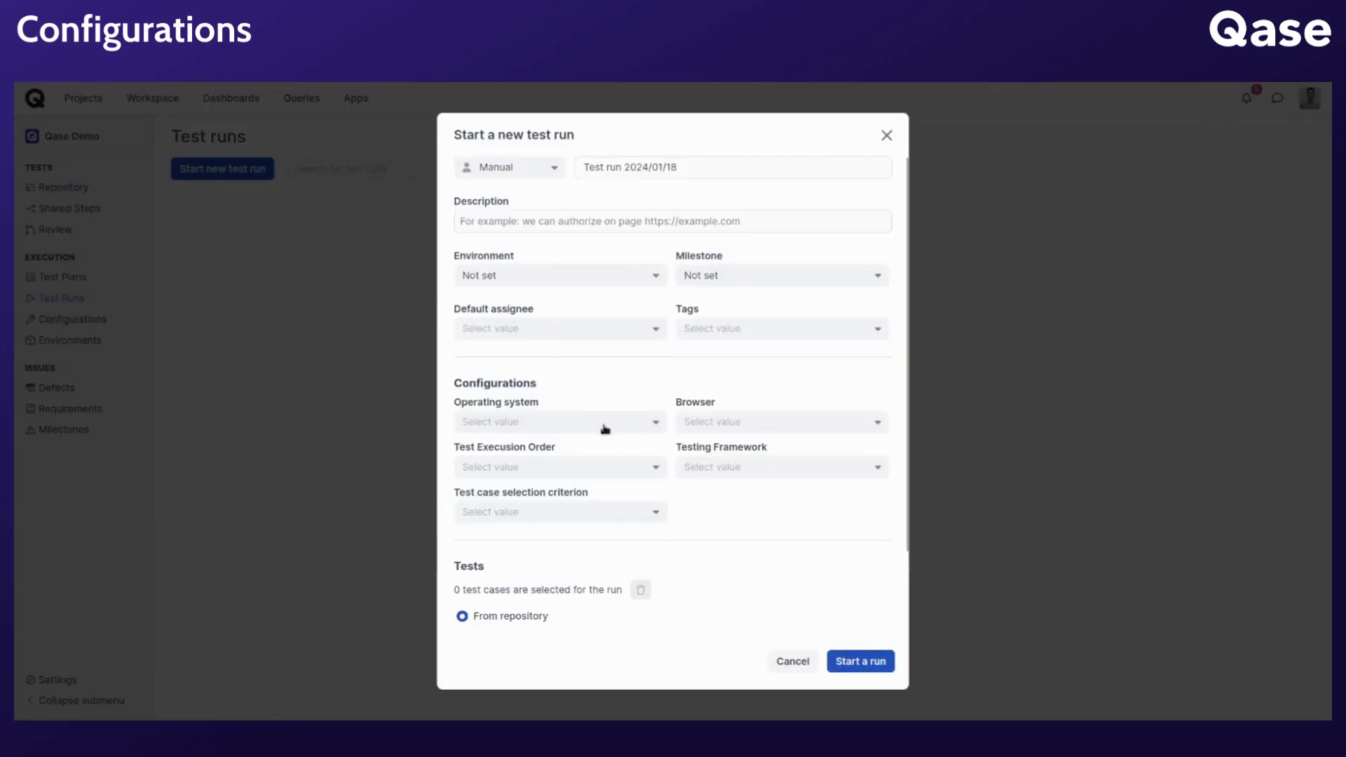
left_click(605, 424)
left_click(589, 471)
left_click(764, 421)
left_click(743, 493)
left_click(644, 513)
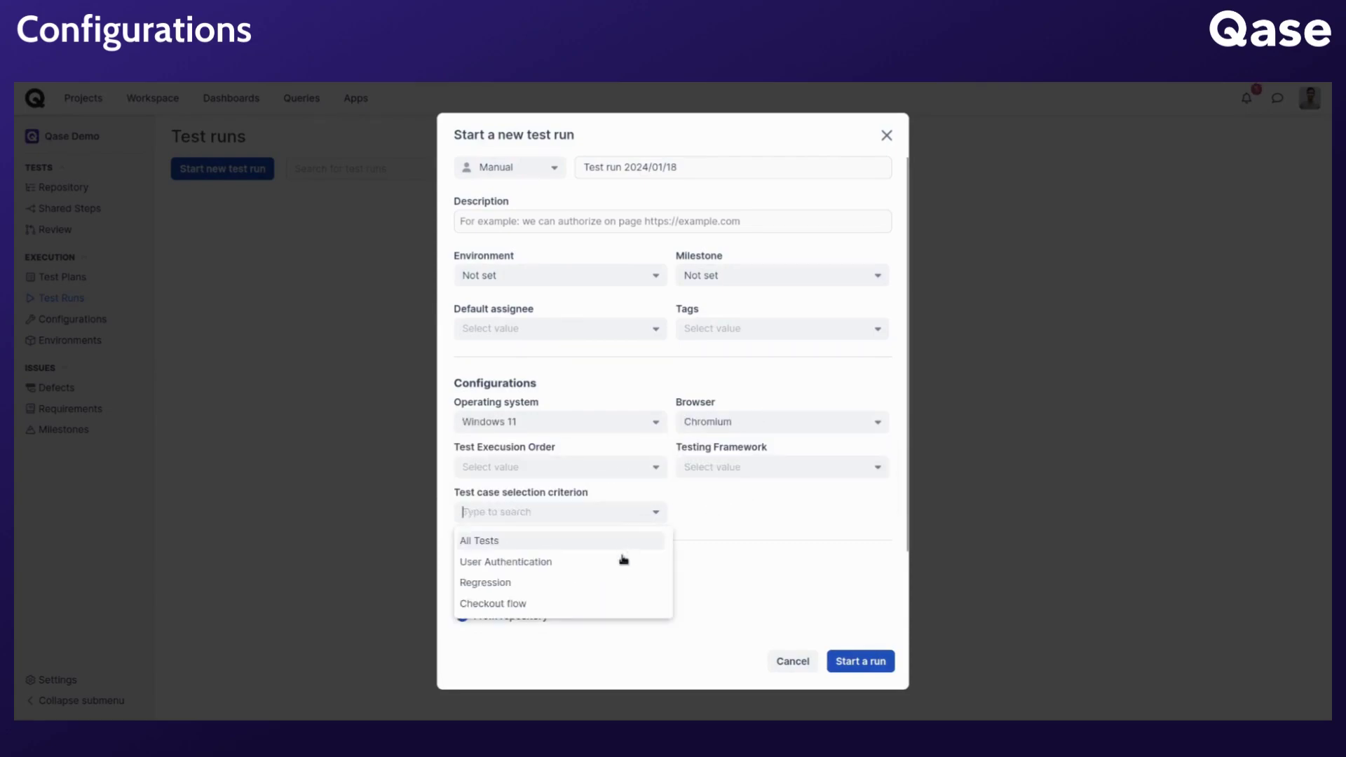
left_click(618, 583)
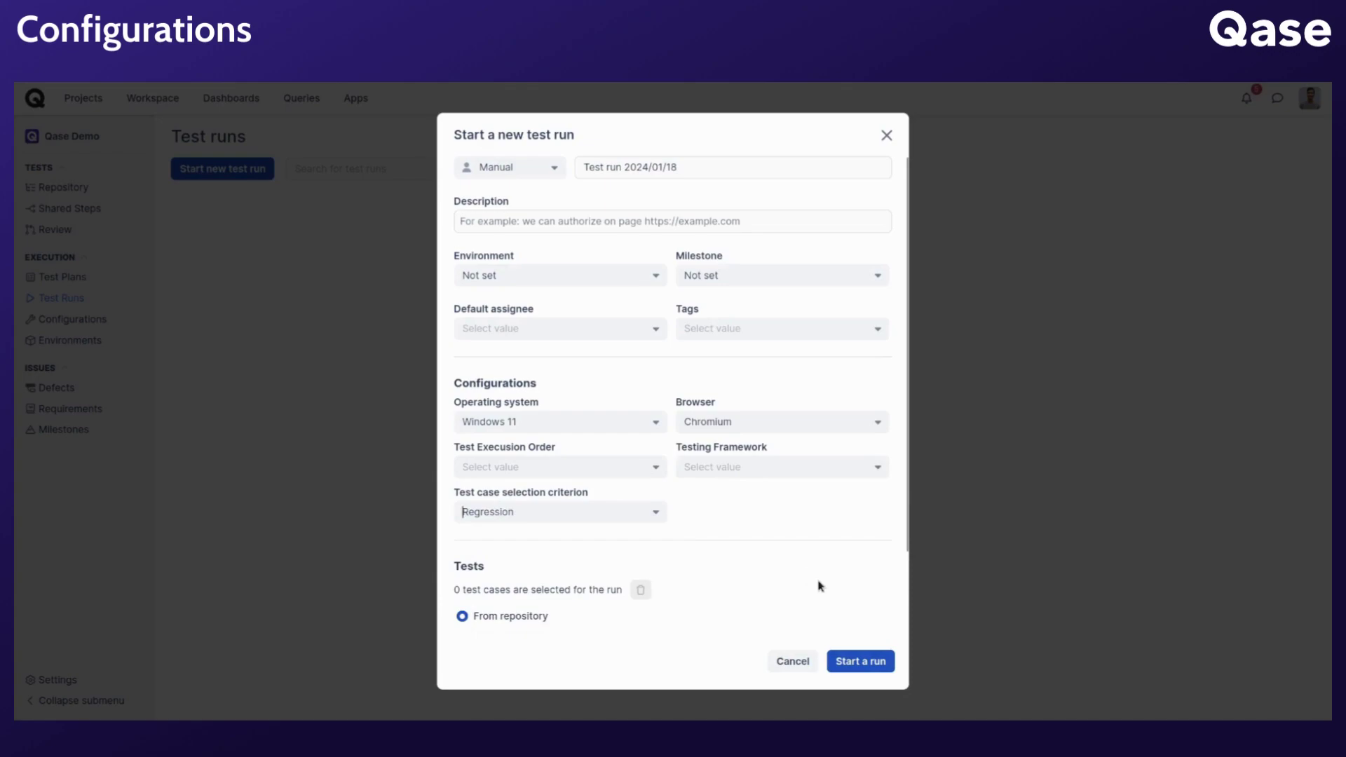
left_click(860, 661)
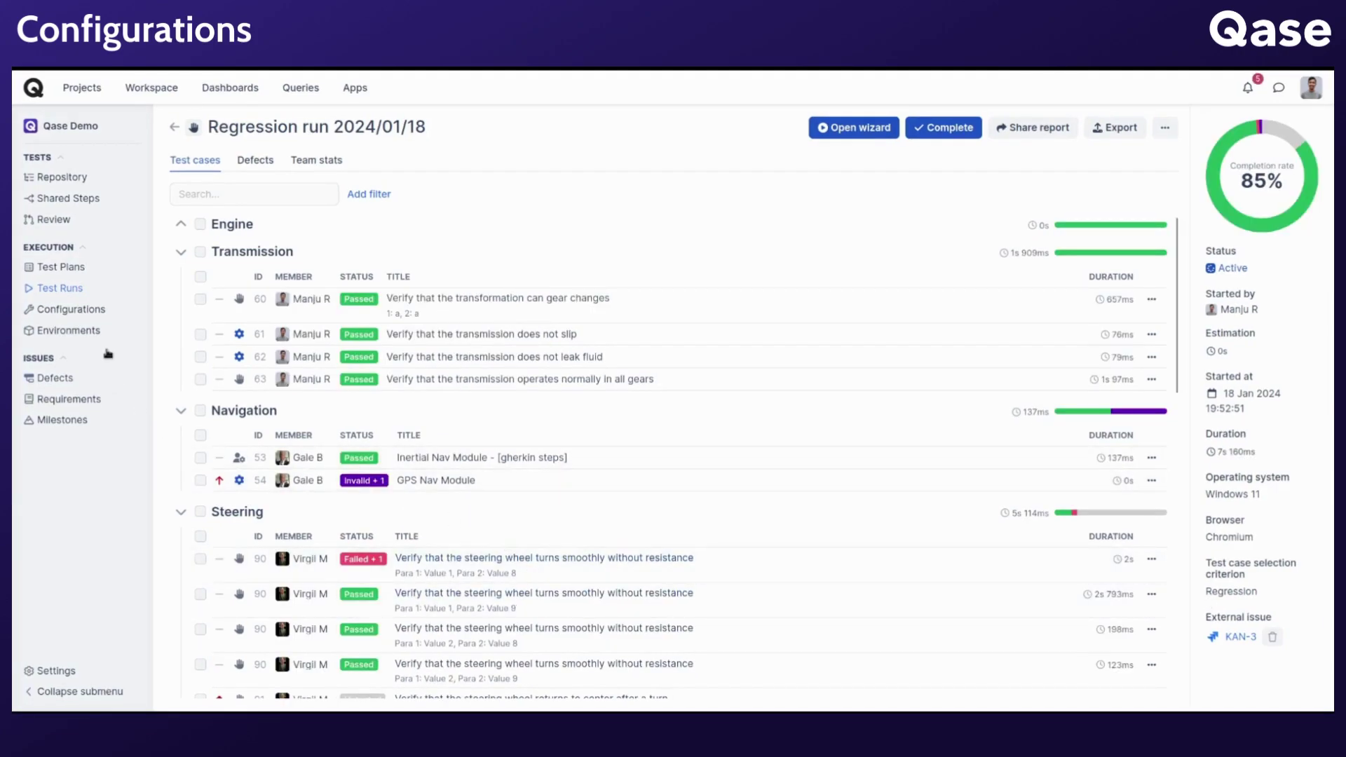
left_click(72, 310)
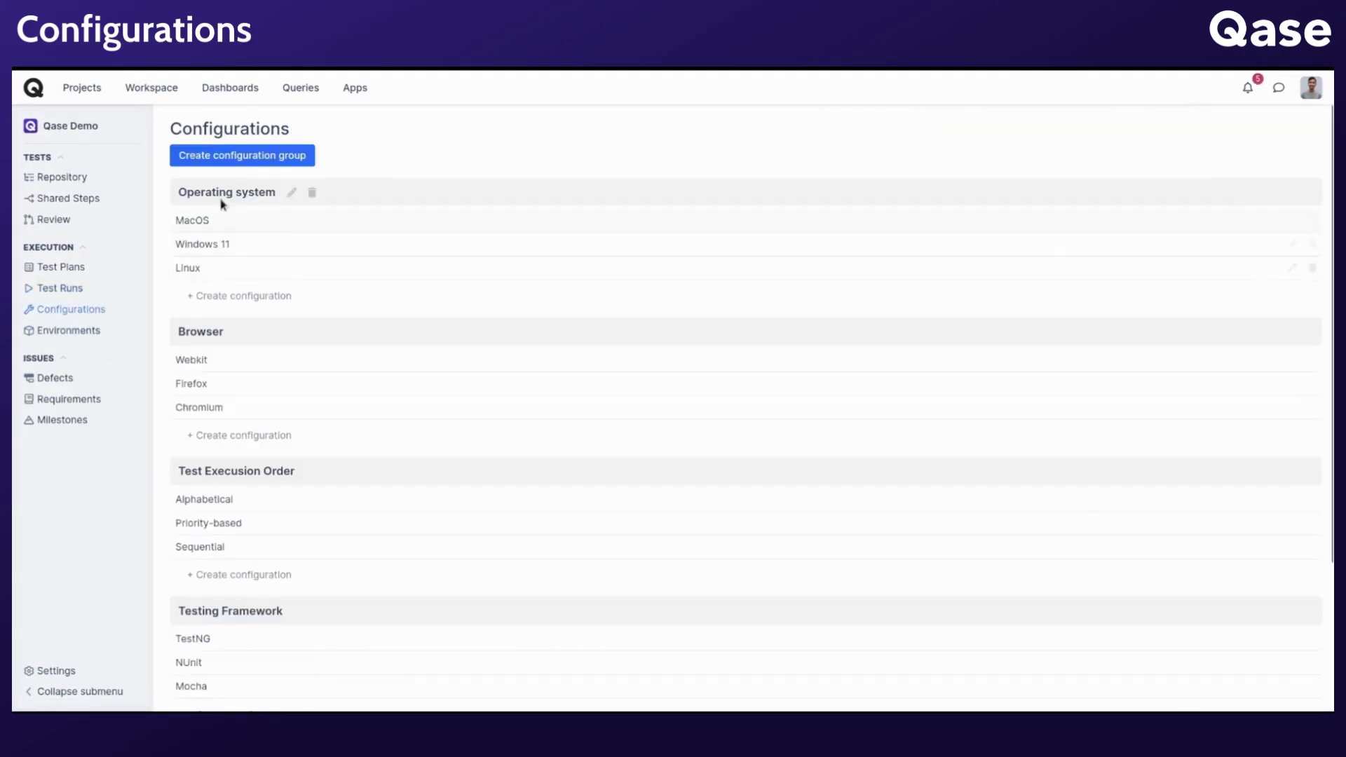
Create the configuration group 'Example group' with configurations one, two and three.
left_click(223, 161)
type("Example group")
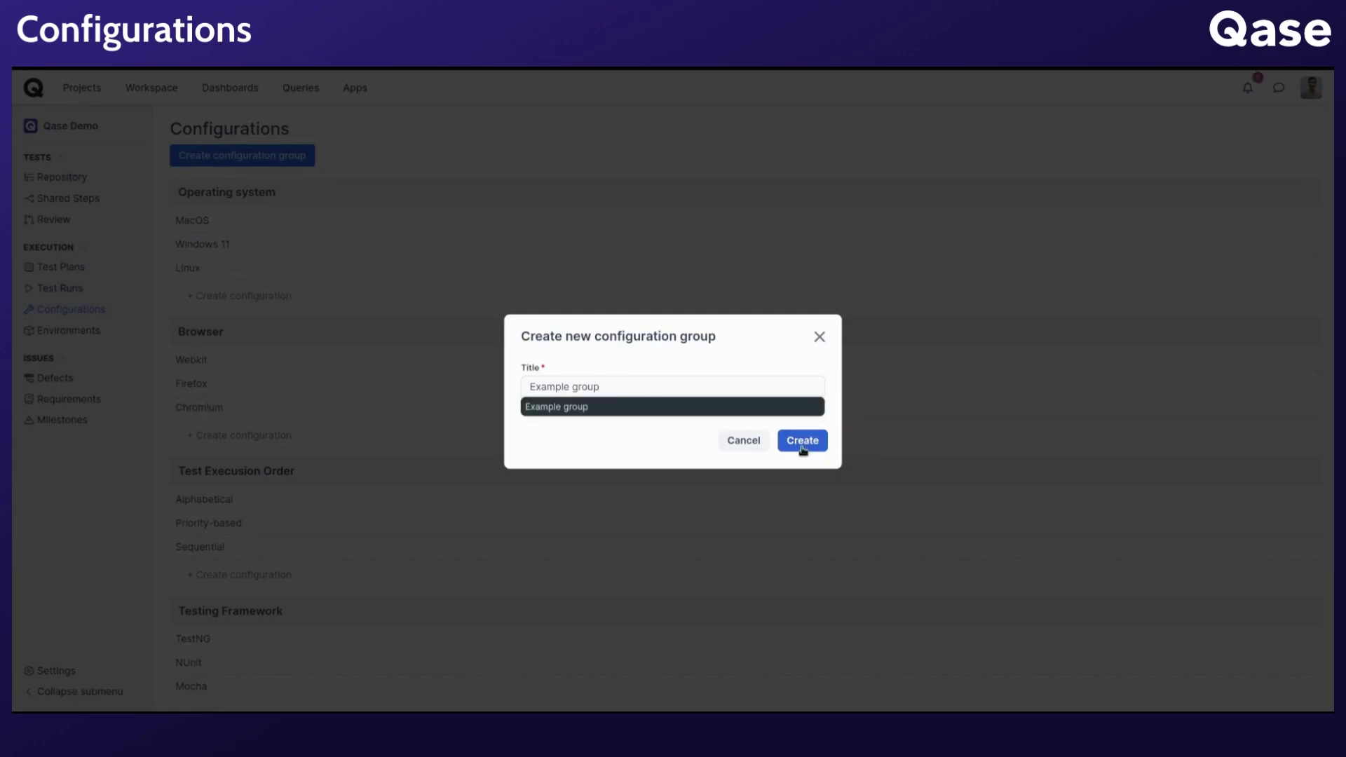
left_click(803, 439)
scroll(673, 421, "down", 5)
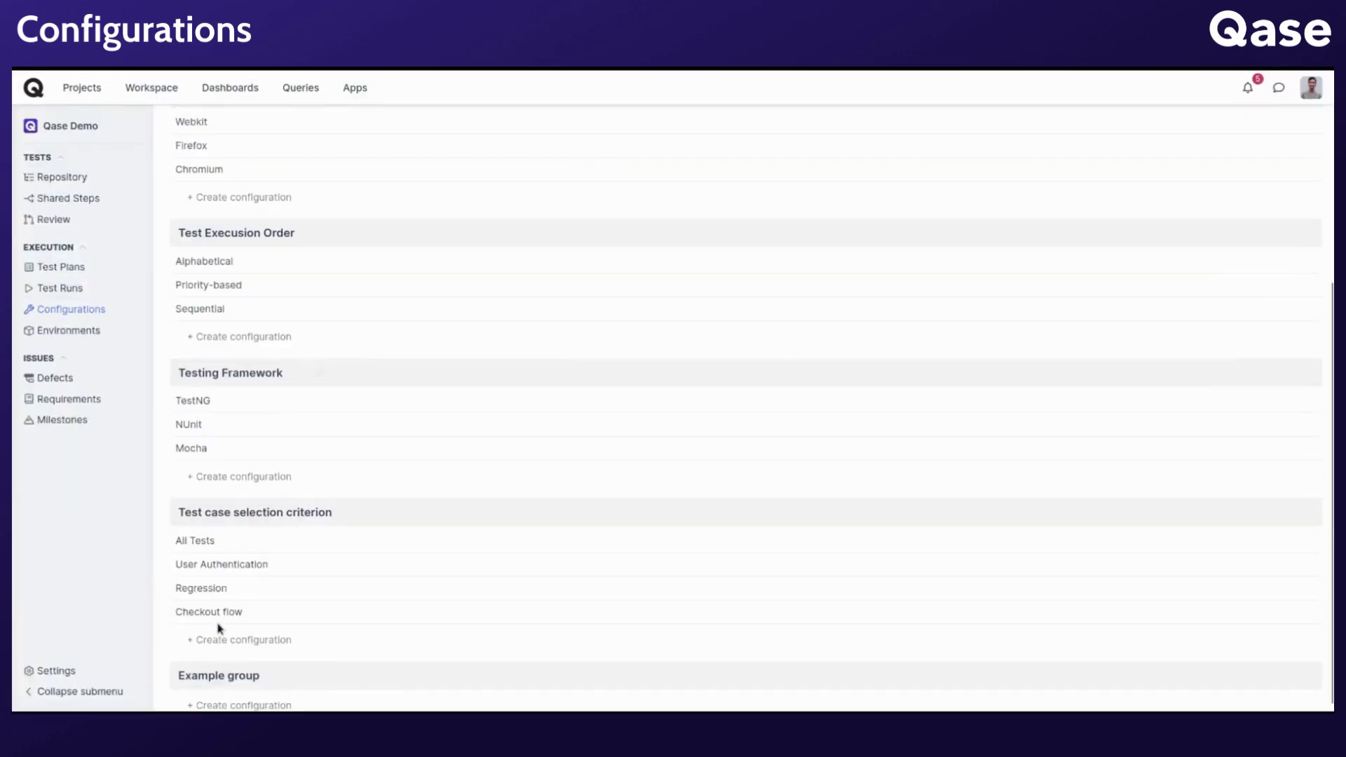
left_click(243, 700)
type("one")
key("Return")
left_click(242, 693)
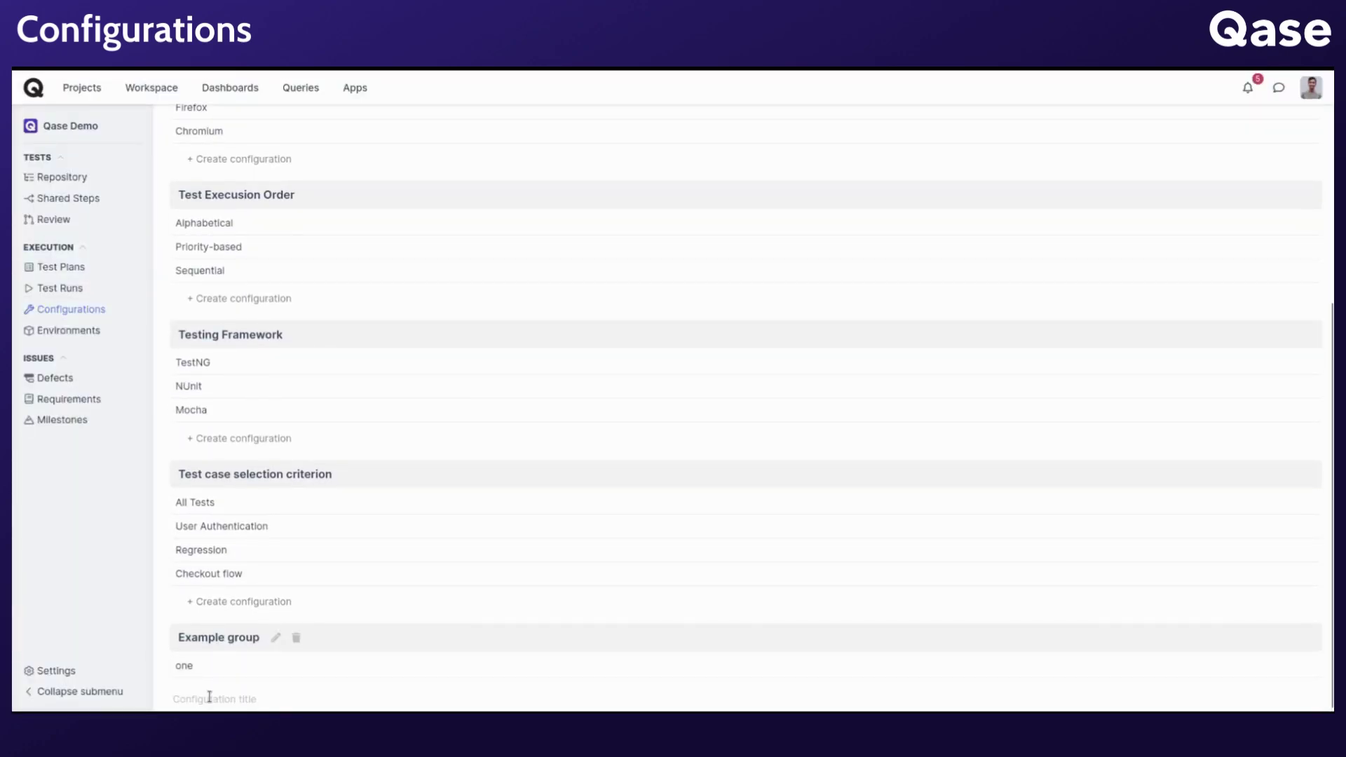
type("two")
key("Return")
type("three")
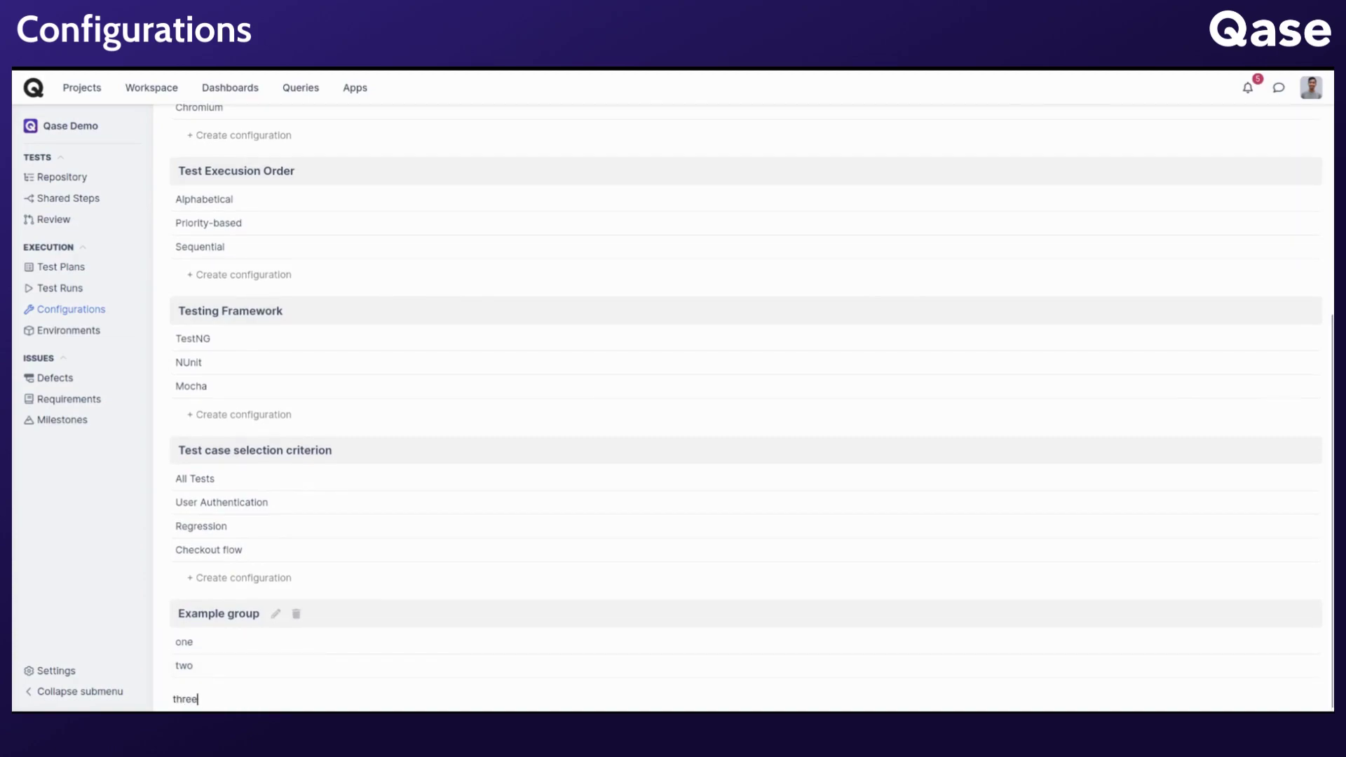
key("Return")
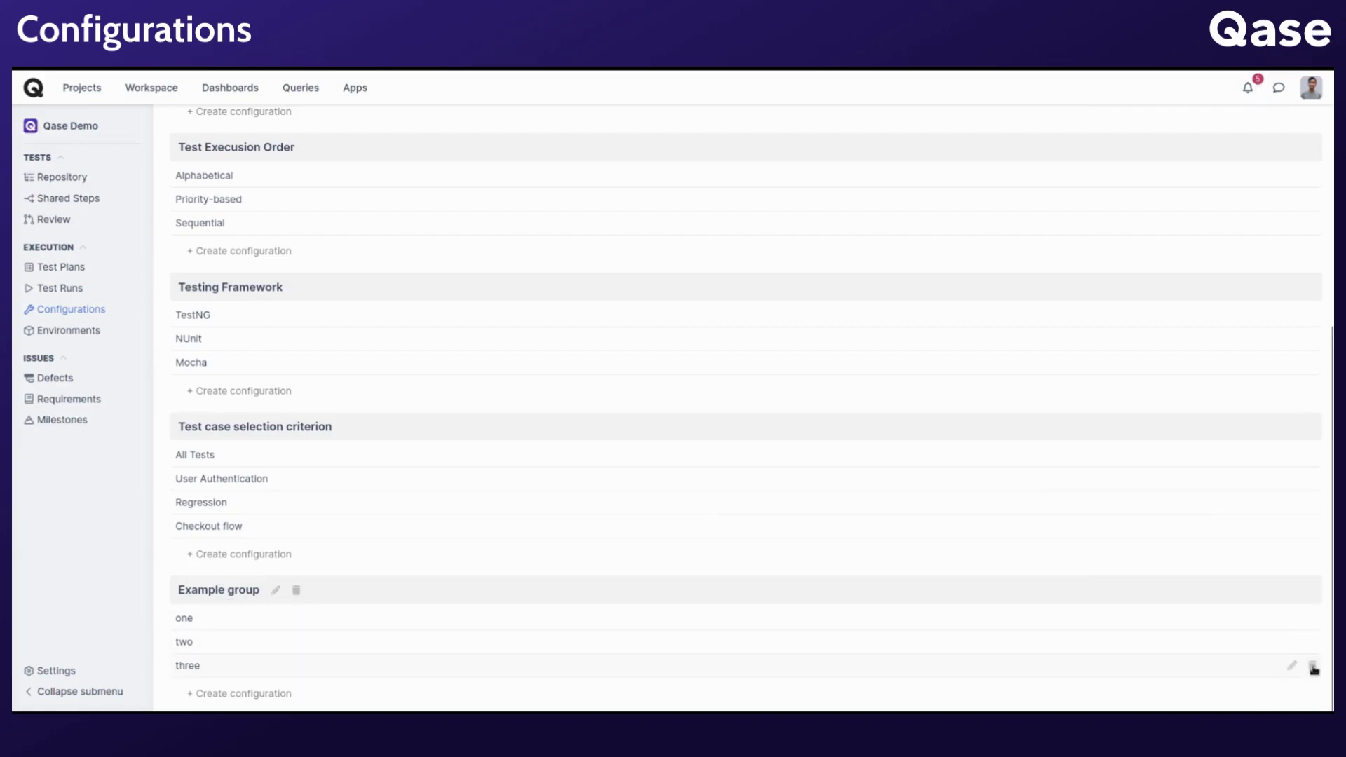
Remove configuration three from Example group, then choose to delete the group.
left_click(1315, 668)
left_click(802, 418)
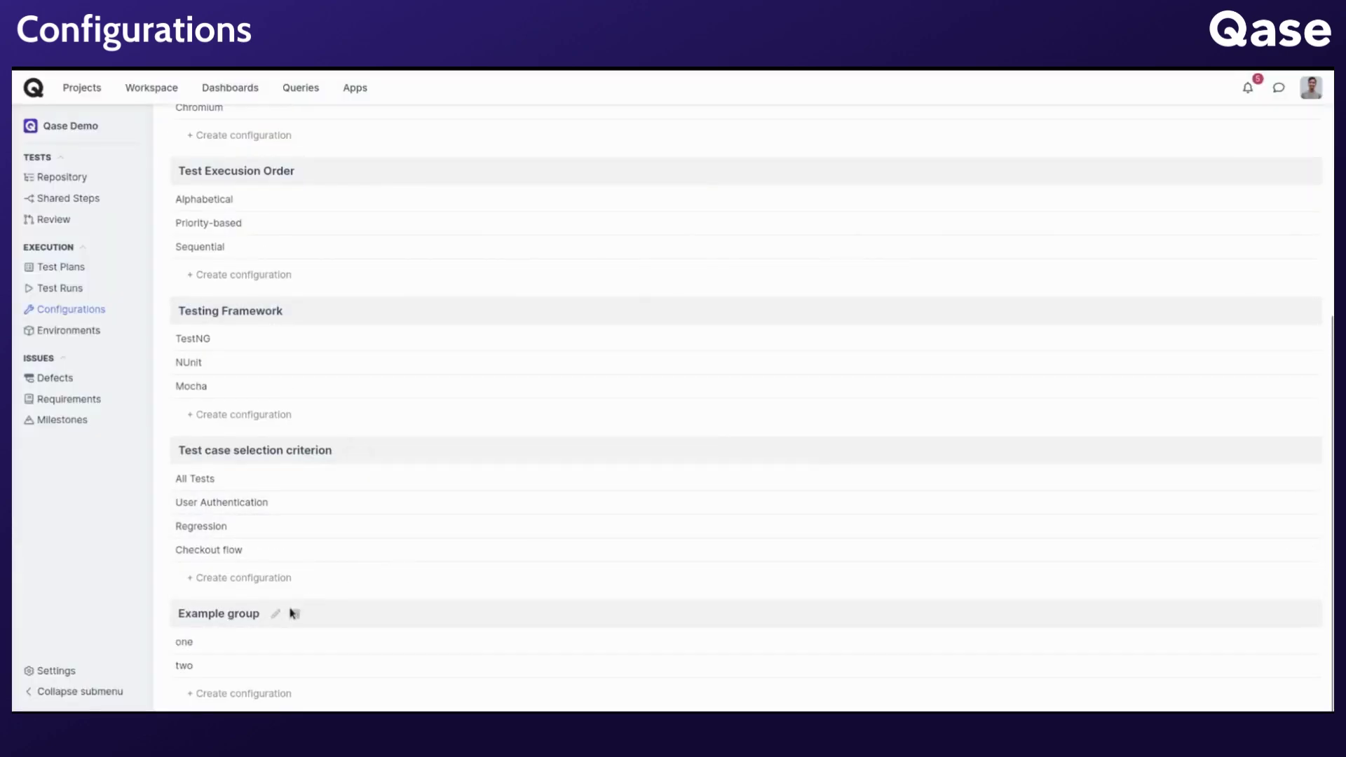
left_click(294, 616)
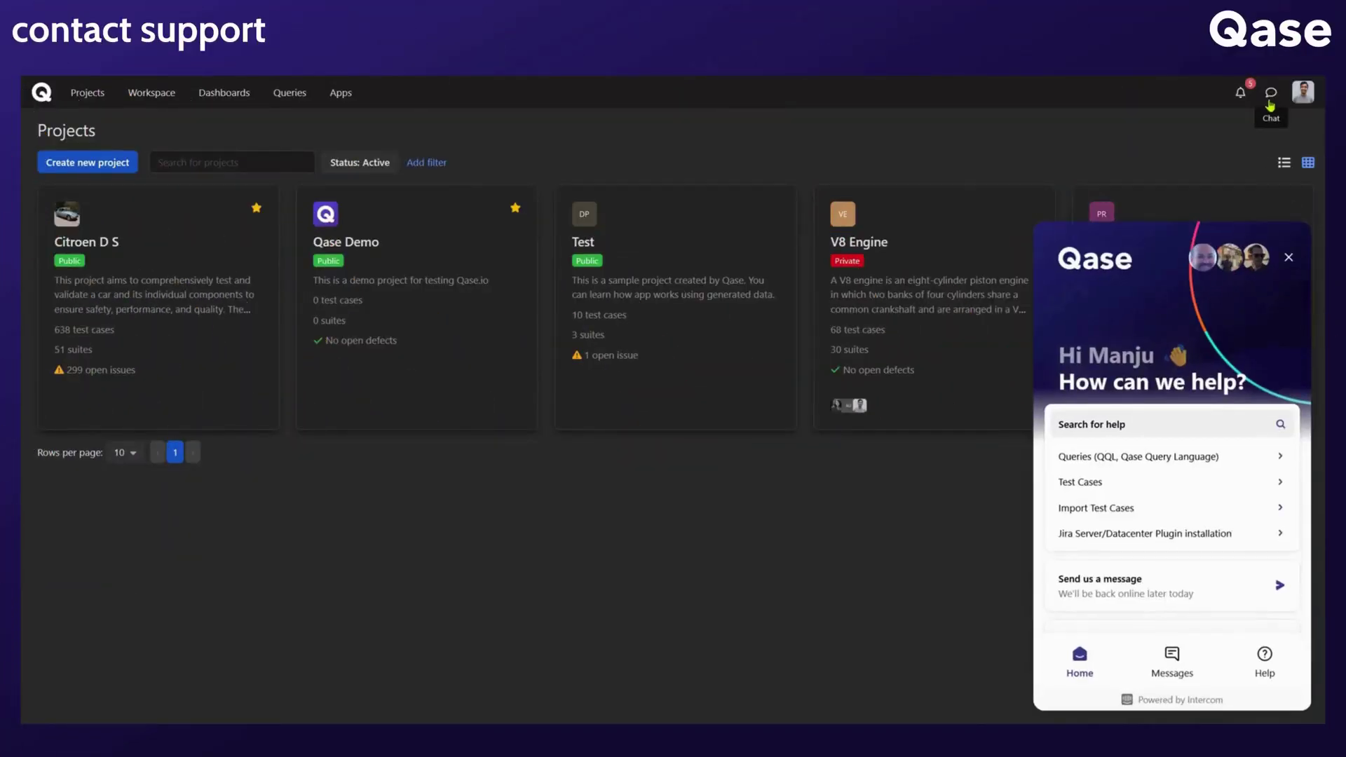
Browse the Frequently Asked Questions help collection, then send support 'Hi, I have a question!'.
left_click(1153, 428)
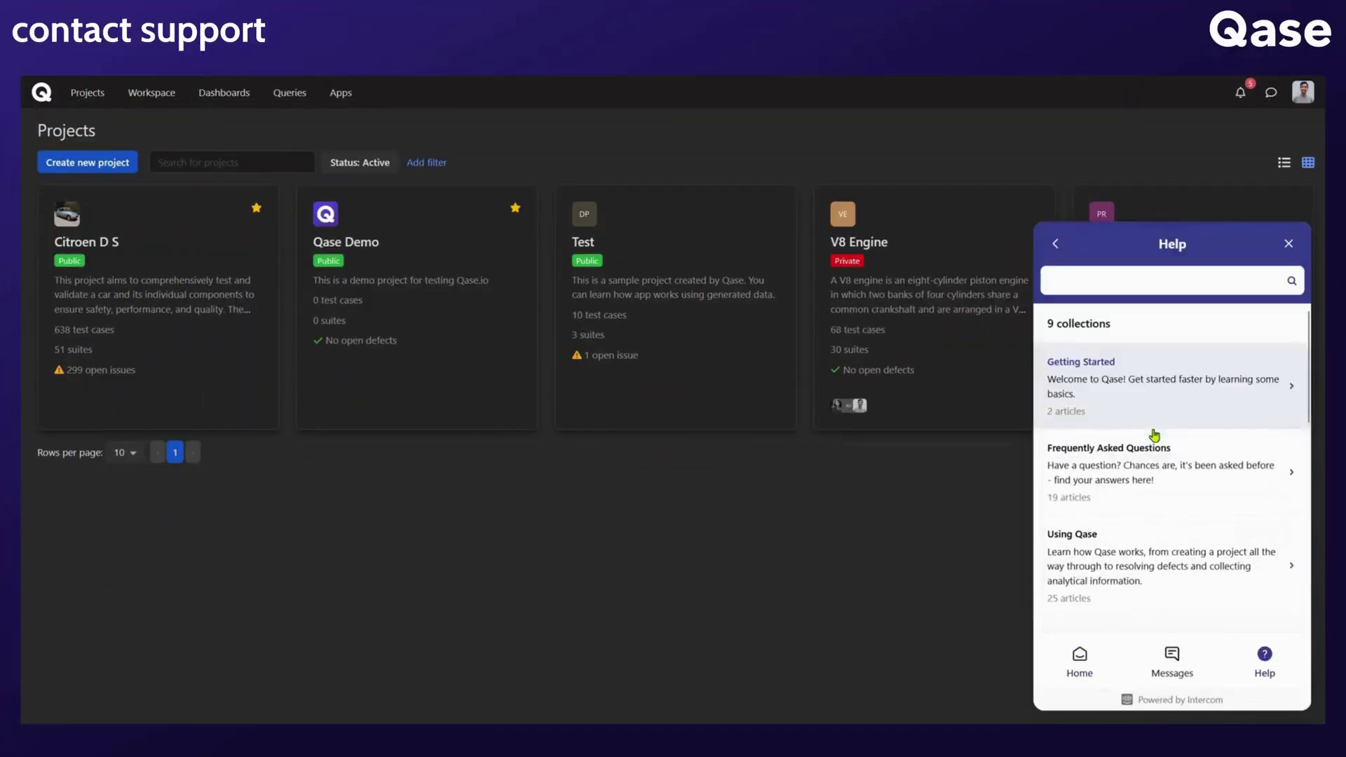
left_click(1159, 479)
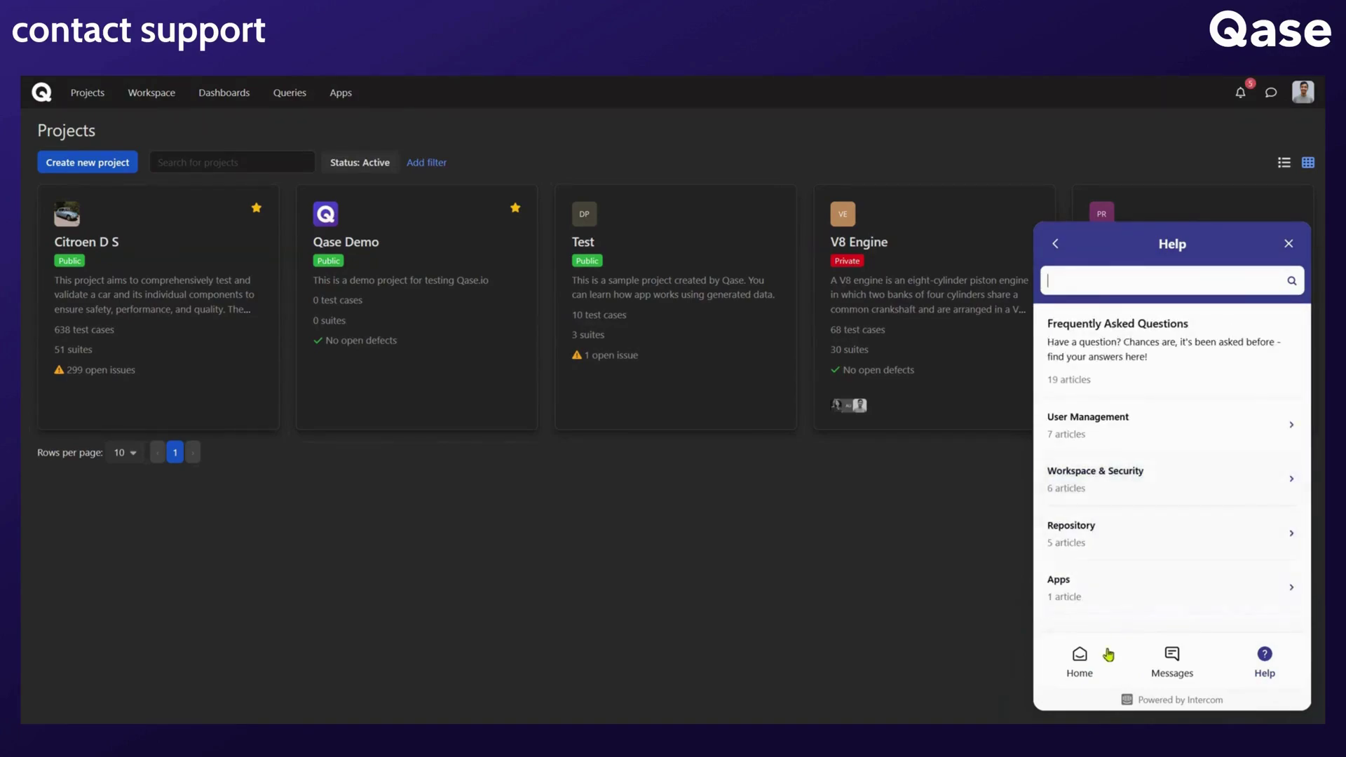
left_click(1108, 654)
left_click(1155, 594)
type("Hi,")
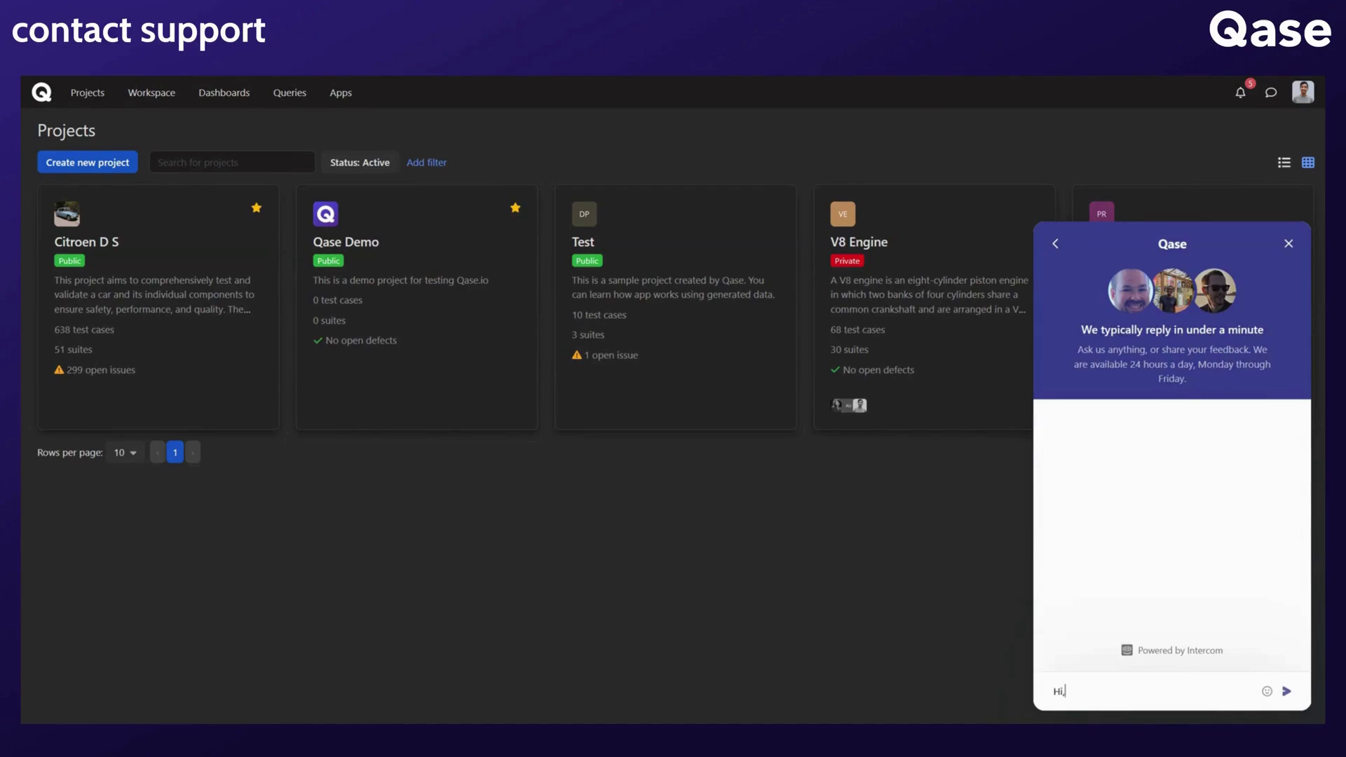
type(" I have a question!")
key("Return")
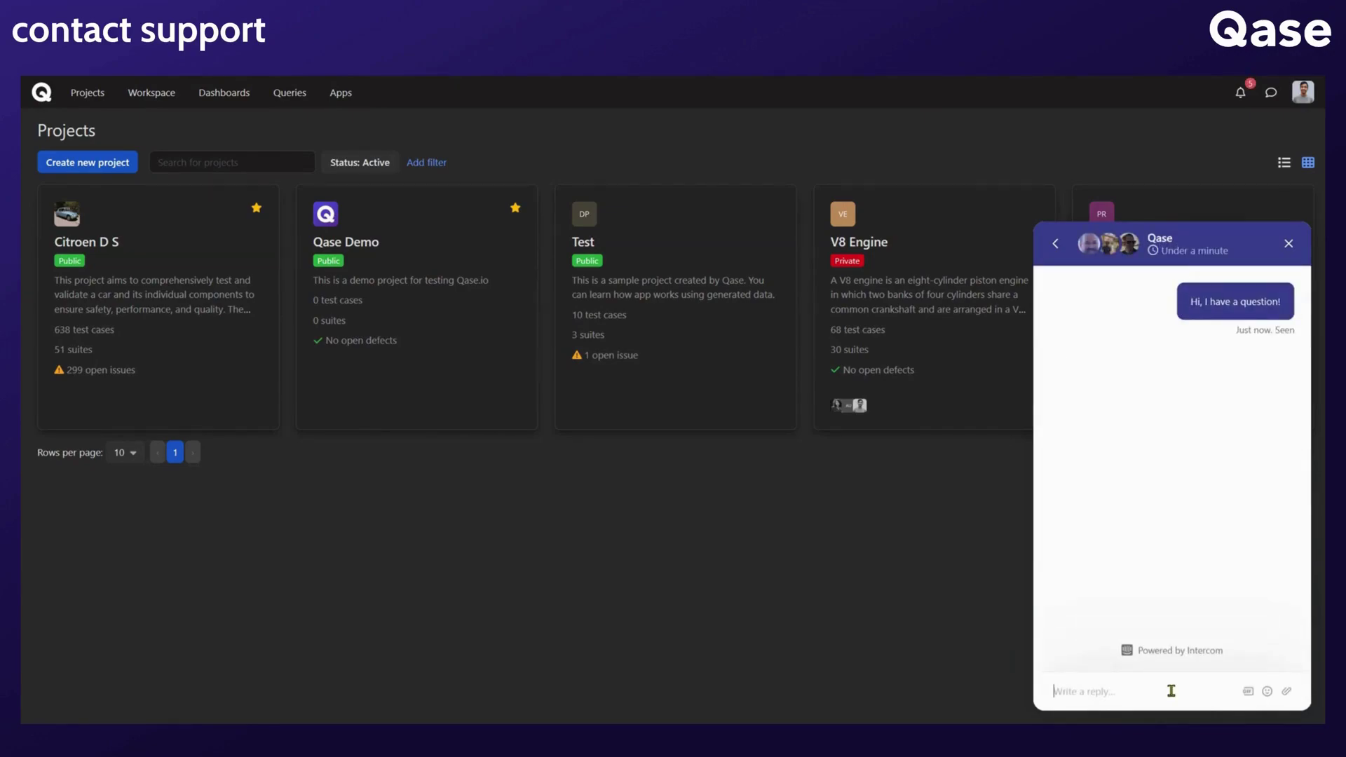